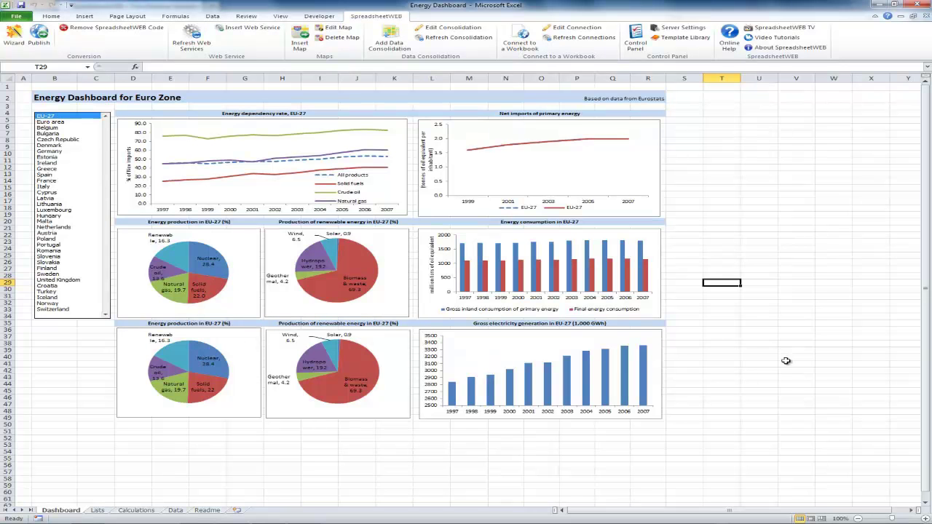
- Review the source tables on the Data sheet and the formulas on the Calculations sheet, then return to the Dashboard sheet
click(176, 511)
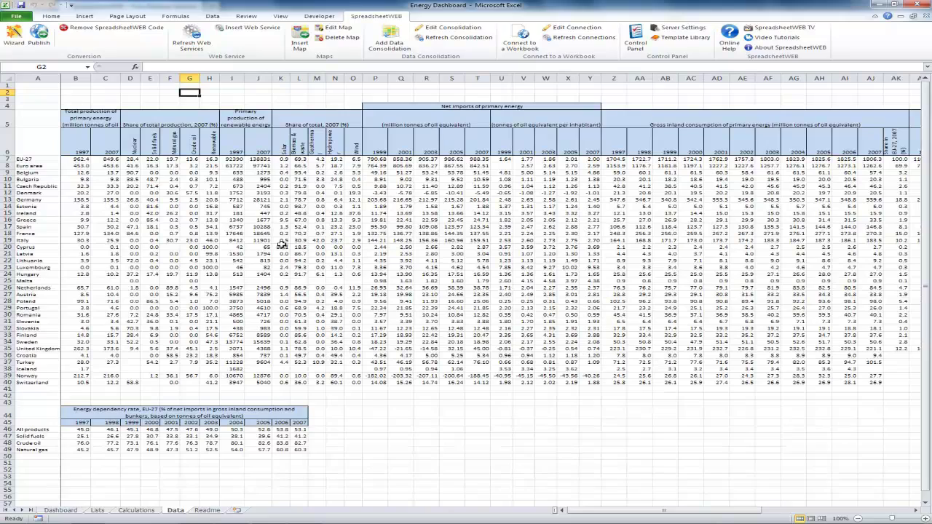
drag(704, 510, 597, 511)
click(136, 511)
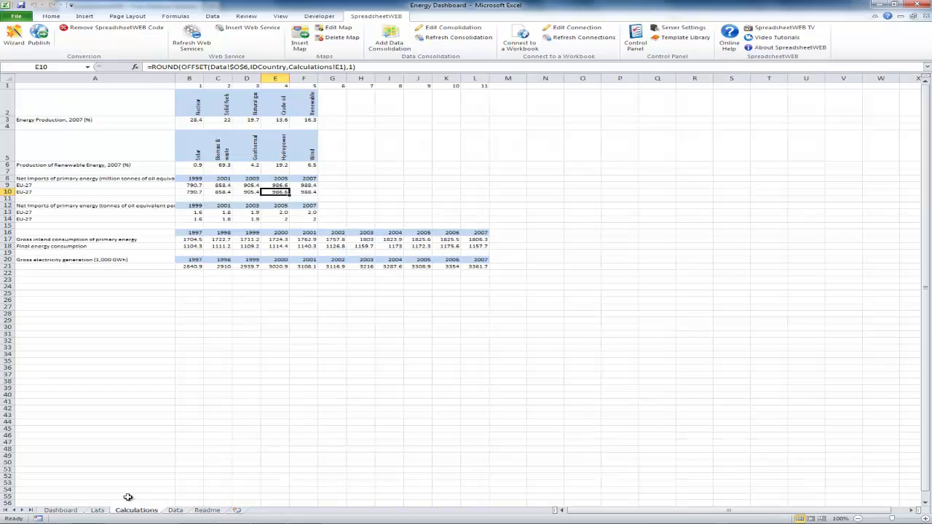
click(73, 511)
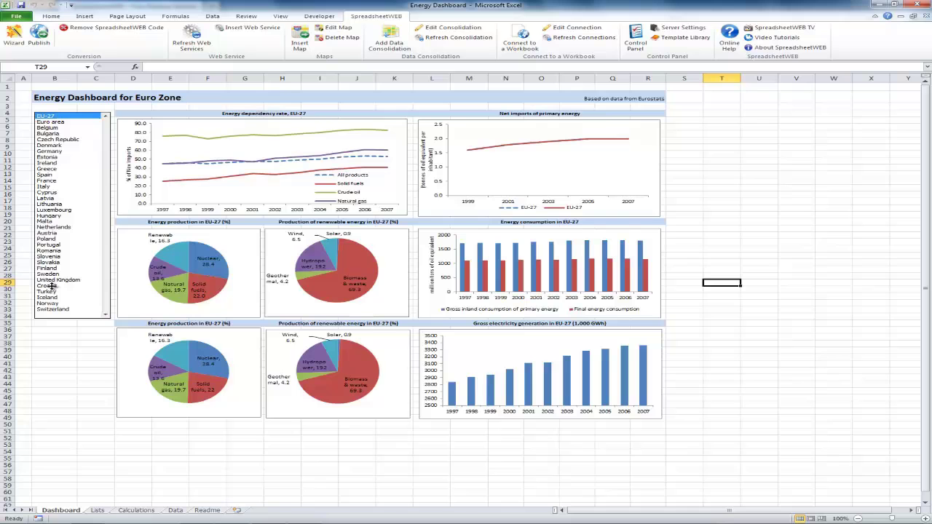
- Check how the dashboard charts respond to Belgium and Germany, then set the country list back to EU-27
click(48, 127)
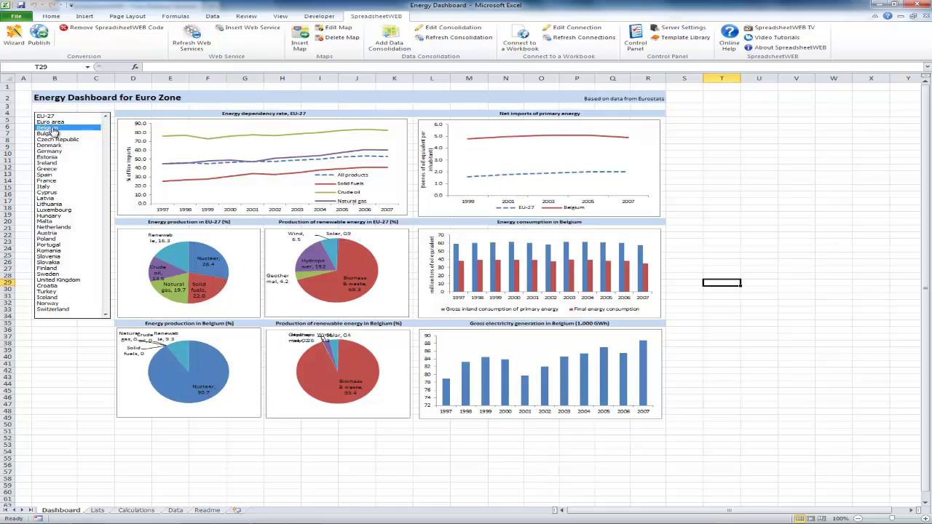
click(51, 152)
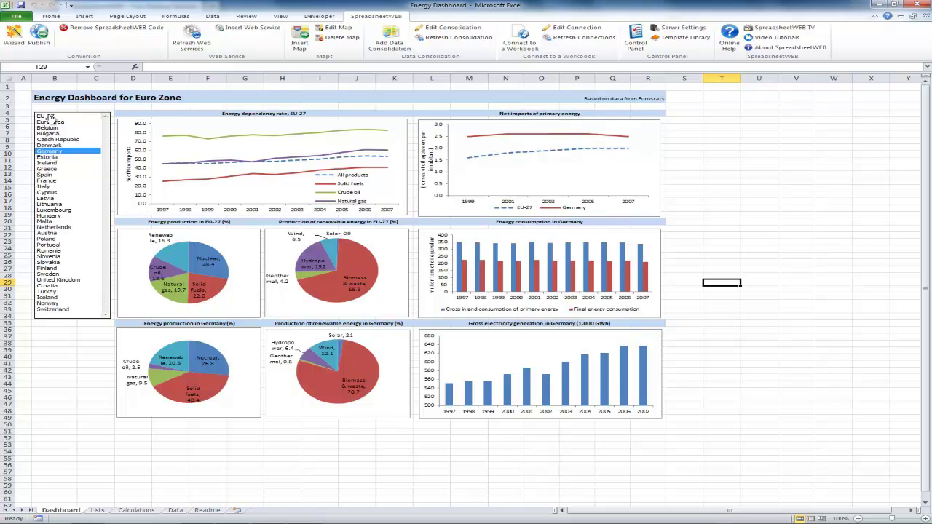
click(49, 117)
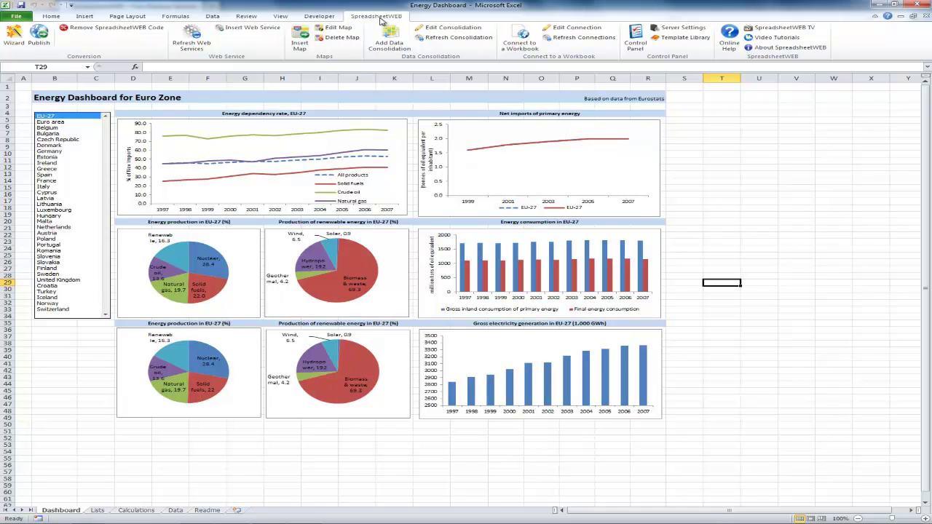
- Add the Dashboard worksheet to the Energy Dashboard application in the SpreadsheetWEB Wizard, with display area A1:S50 and default conversion options
click(15, 40)
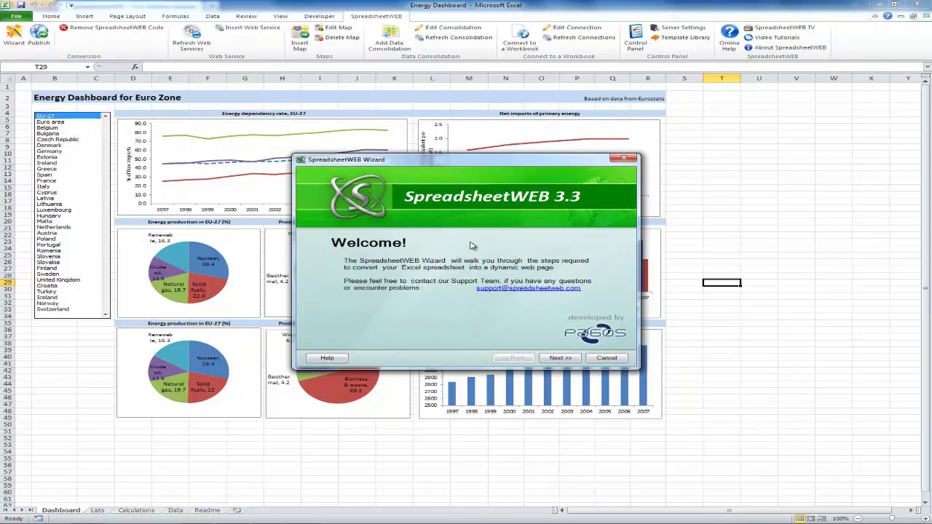
click(560, 357)
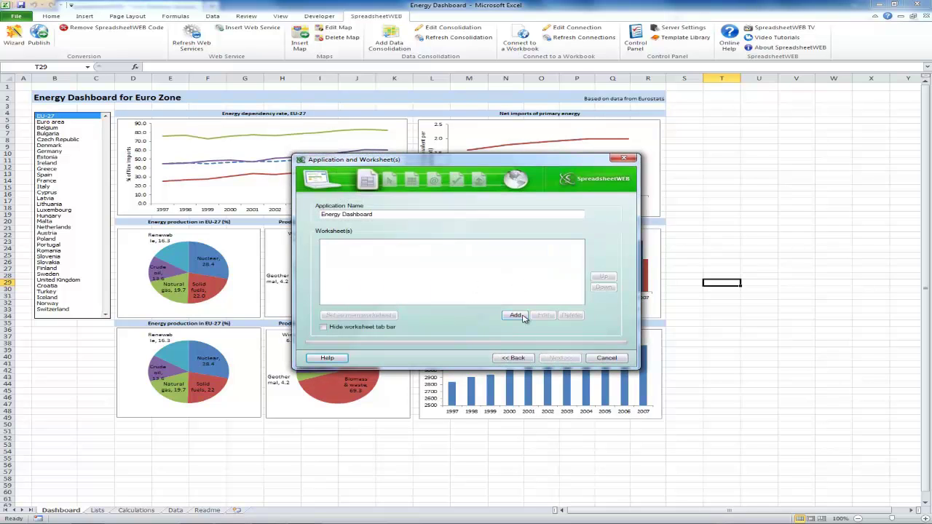
click(522, 318)
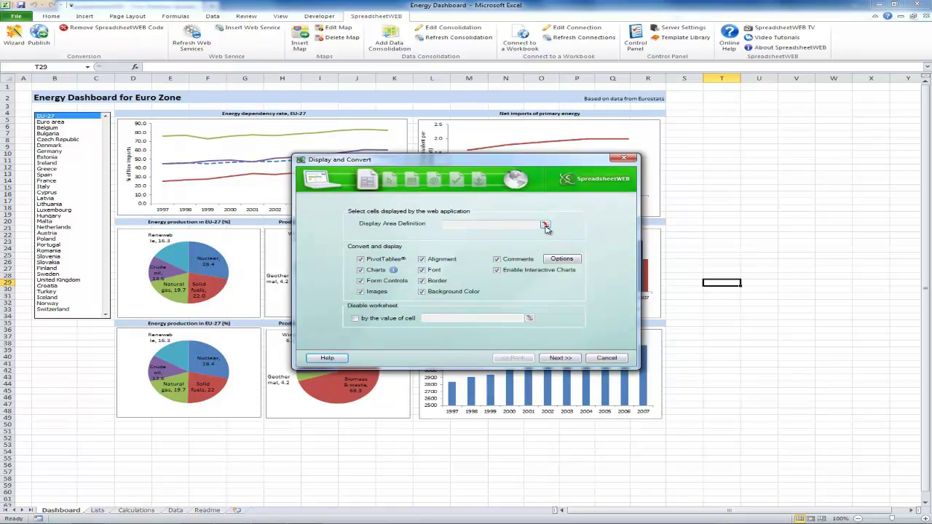
click(545, 226)
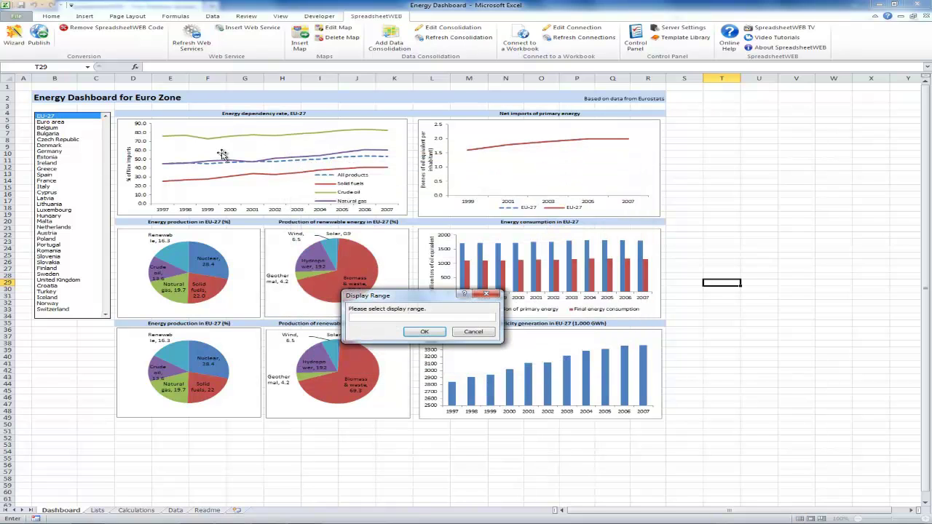
drag(25, 83, 683, 425)
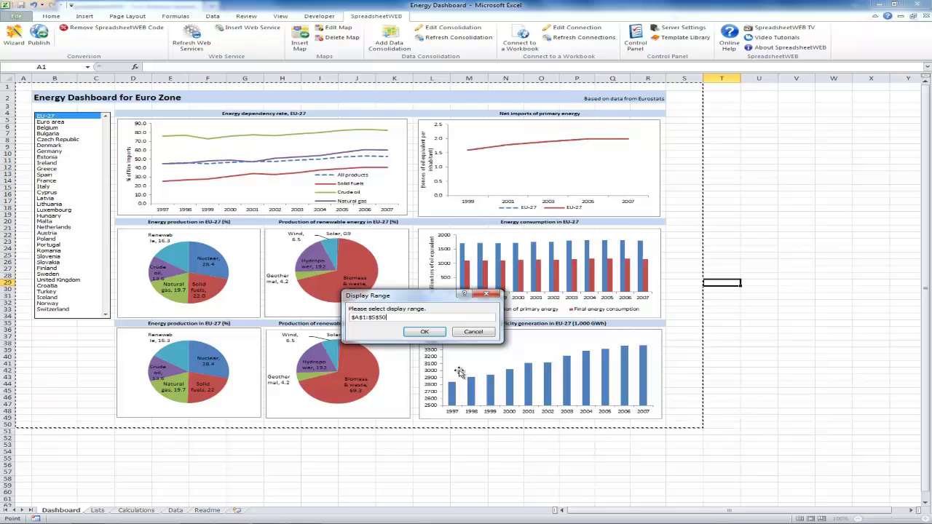
click(428, 332)
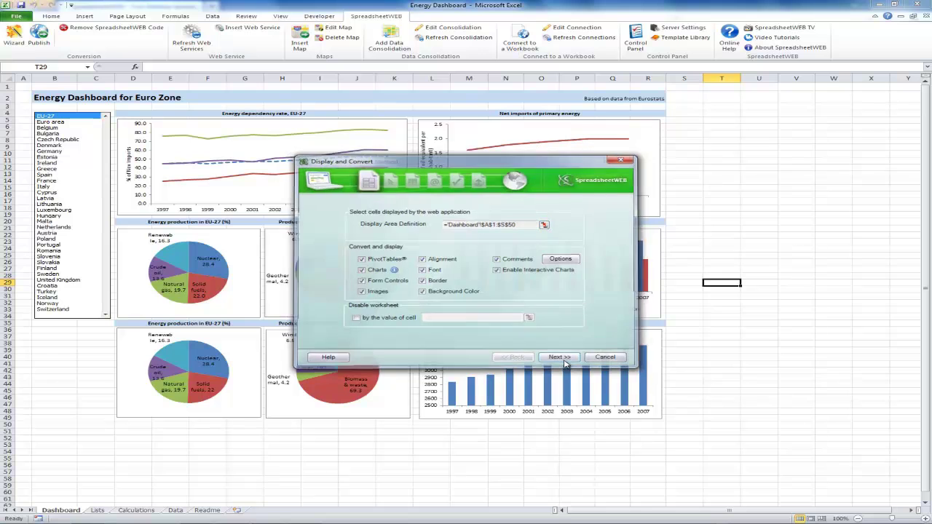
click(565, 360)
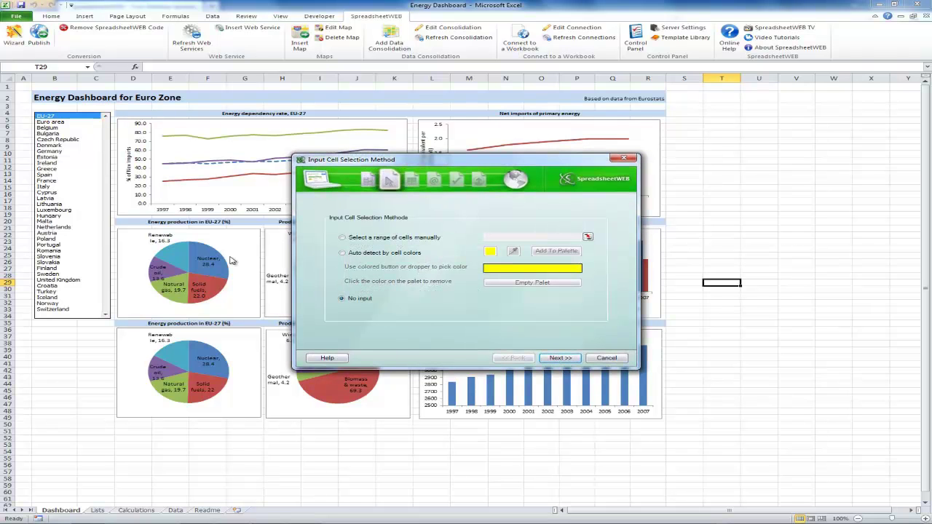
- Keep No input for the worksheet, enable AJAX based automatic calculations and remove the Calculate button
click(560, 358)
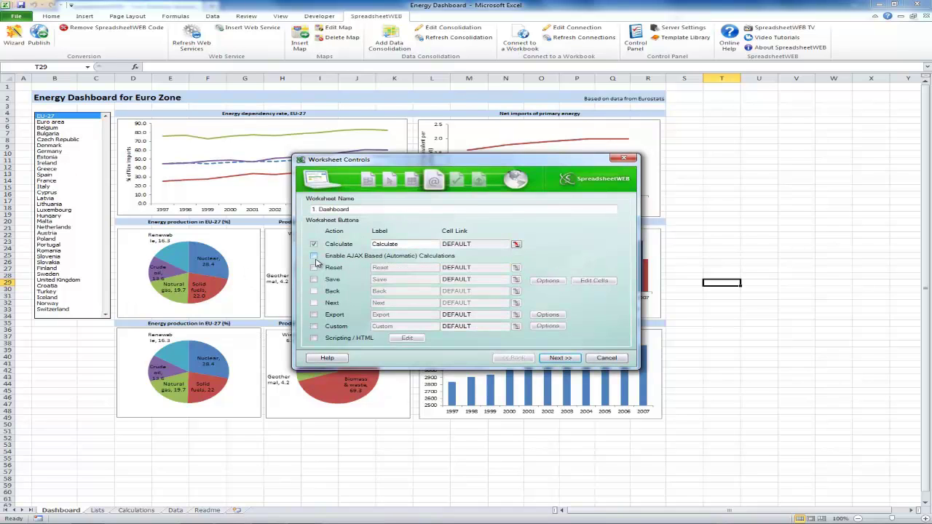
click(314, 257)
click(314, 247)
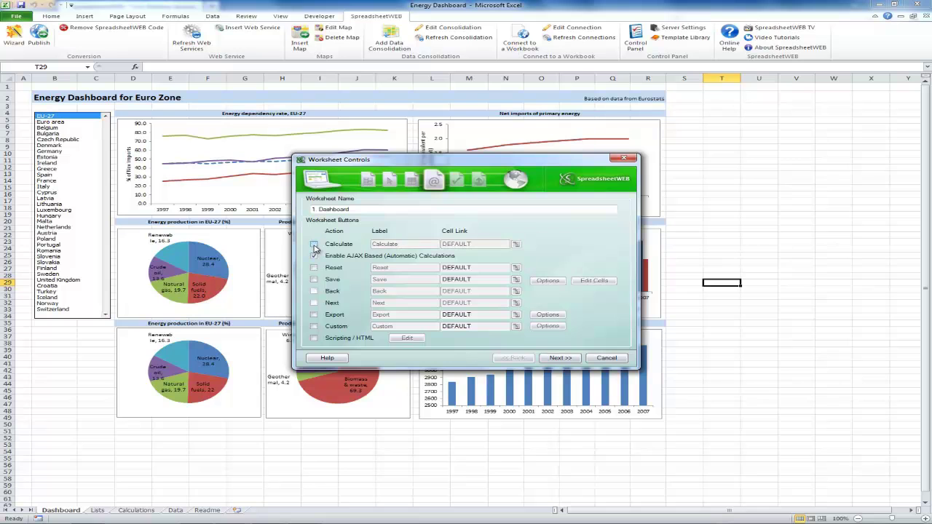
click(566, 360)
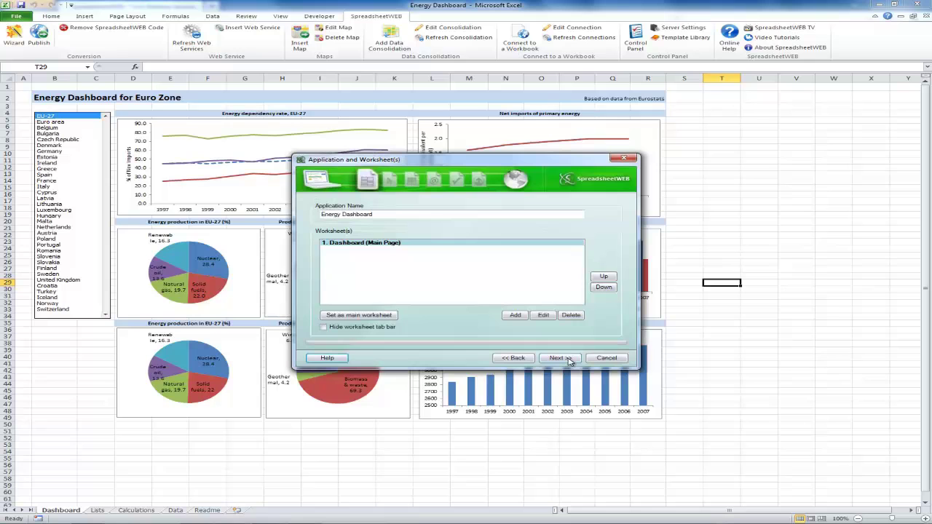
- Complete the conversion of the workbook and upload it as a new application with the prefilled credentials
click(570, 360)
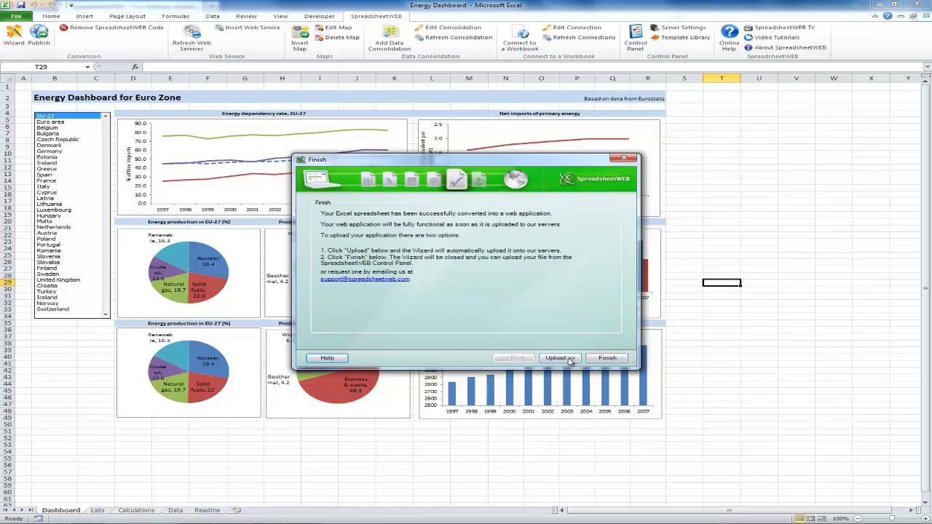
click(558, 359)
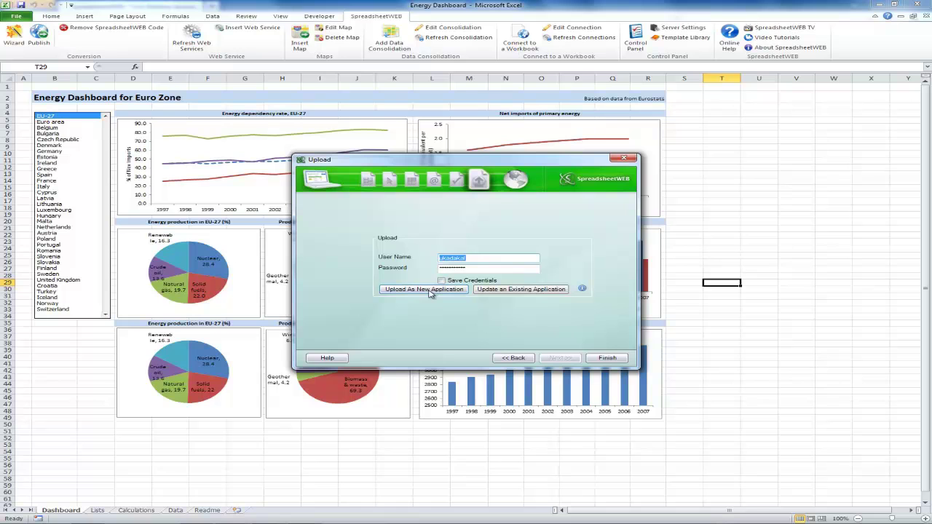
click(430, 290)
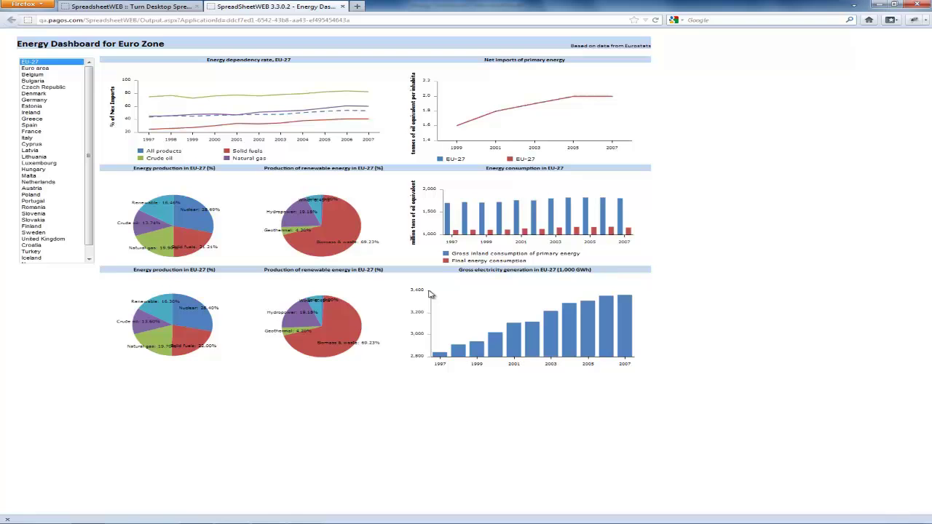
- Highlight the published application's web address, then show Bulgaria in the web dashboard's charts
click(361, 20)
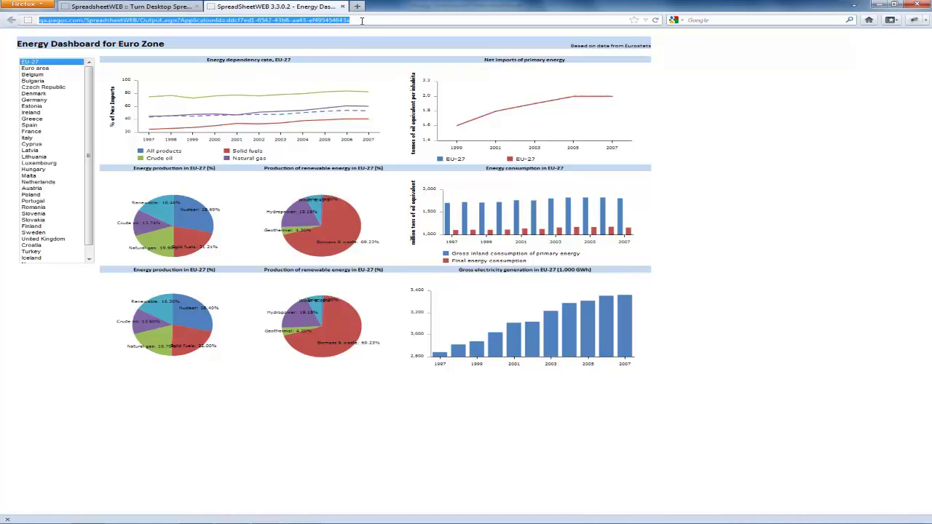
click(361, 21)
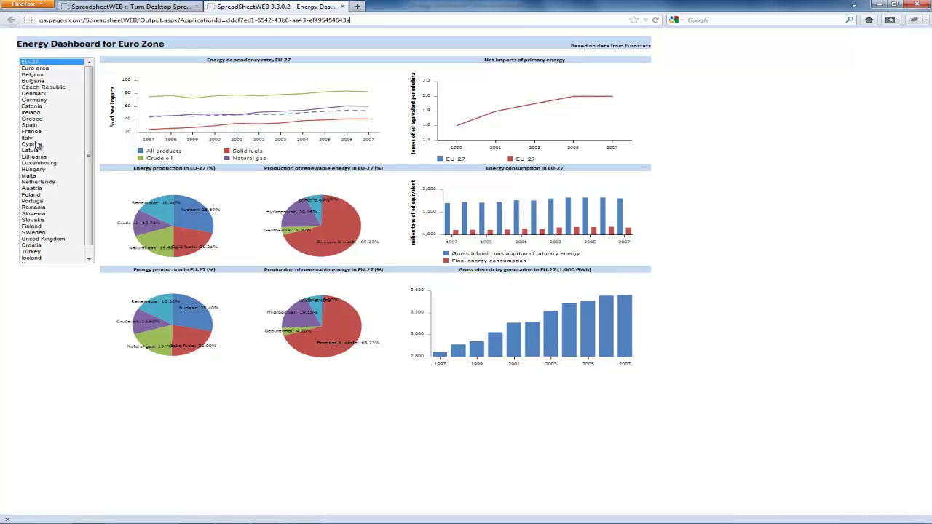
click(34, 81)
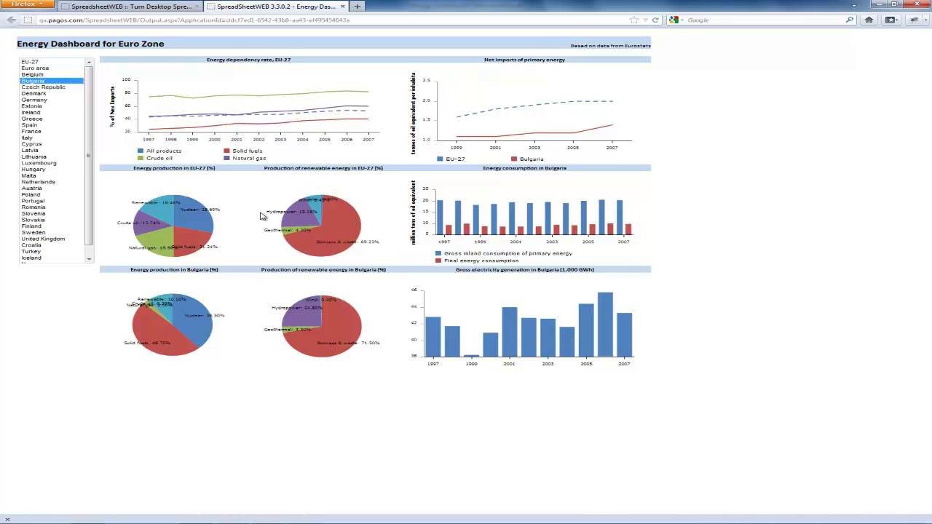
mouse_move(178, 233)
- Hide and restore Gross inland consumption in the energy consumption chart, and hide Natural gas, Solid fuels and Crude oil in the dependency chart
click(439, 254)
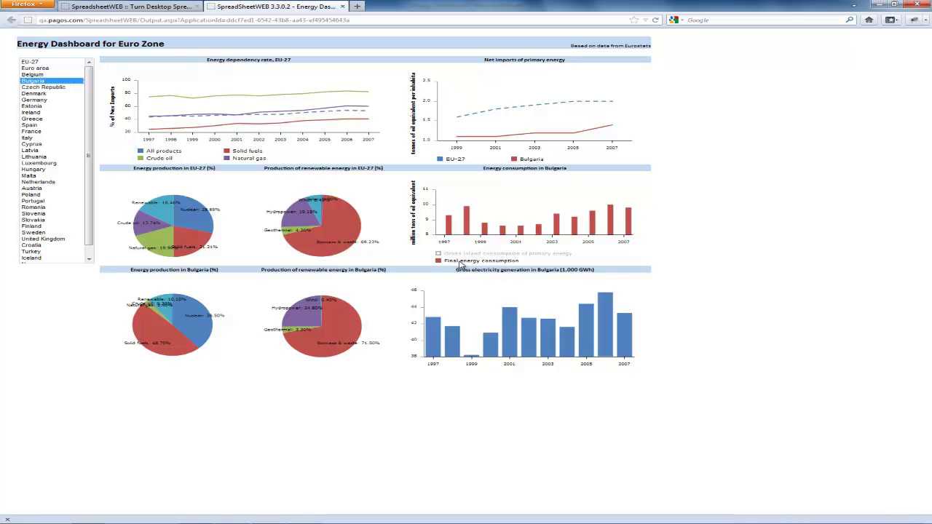
click(439, 256)
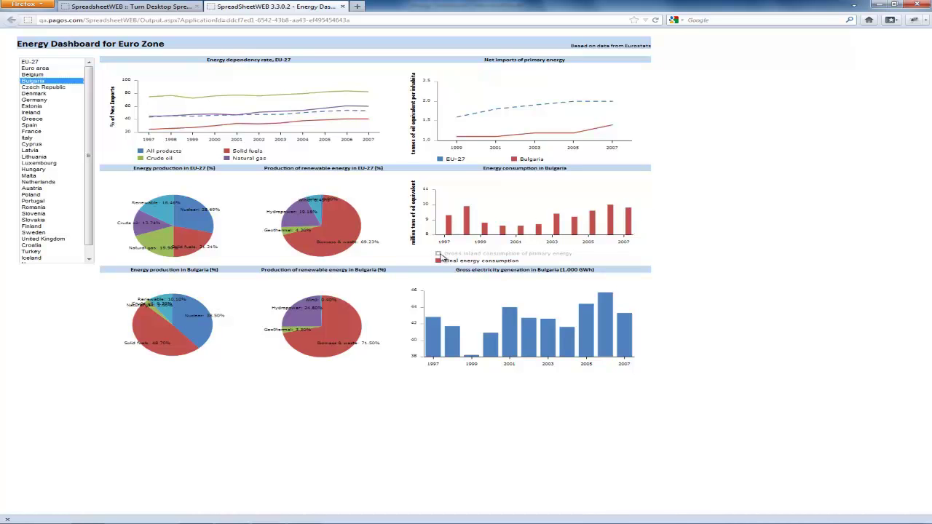
click(228, 157)
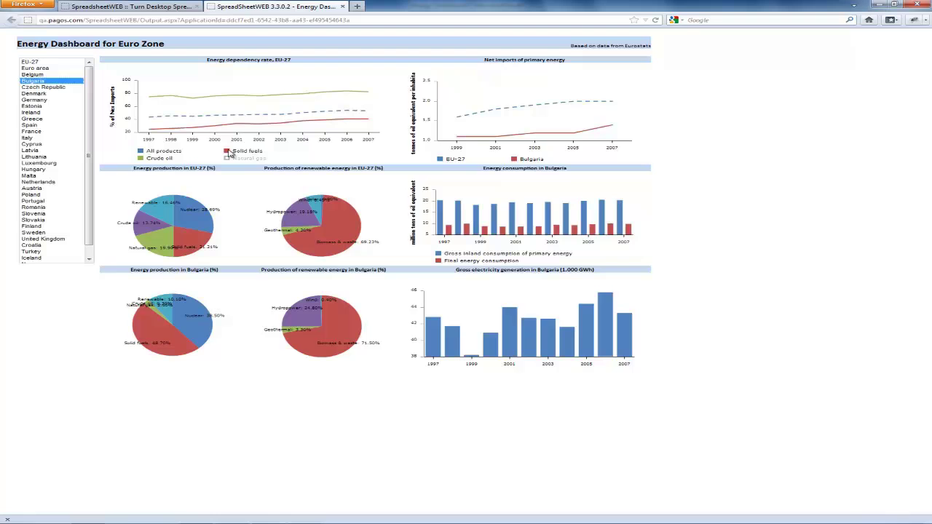
click(229, 151)
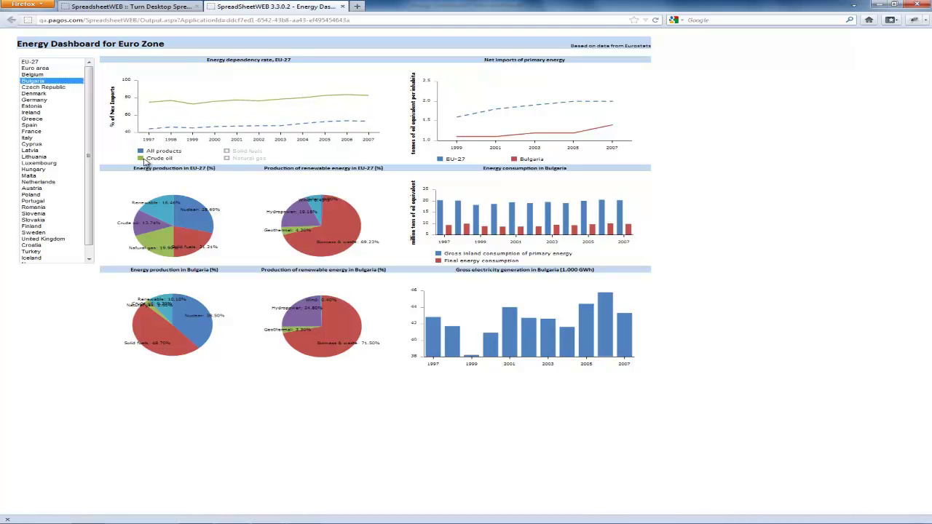
click(142, 159)
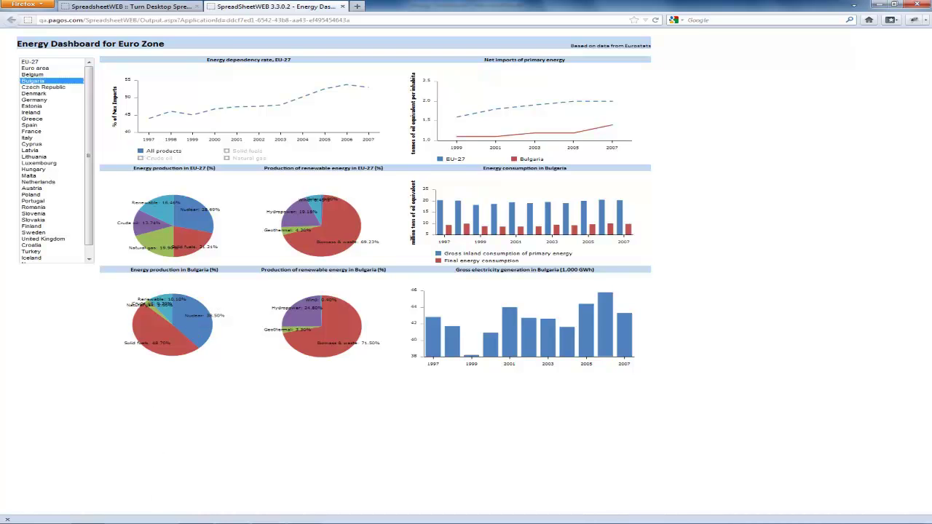
- Switch to the open SpreadsheetWEB home page and highlight its web address
click(148, 9)
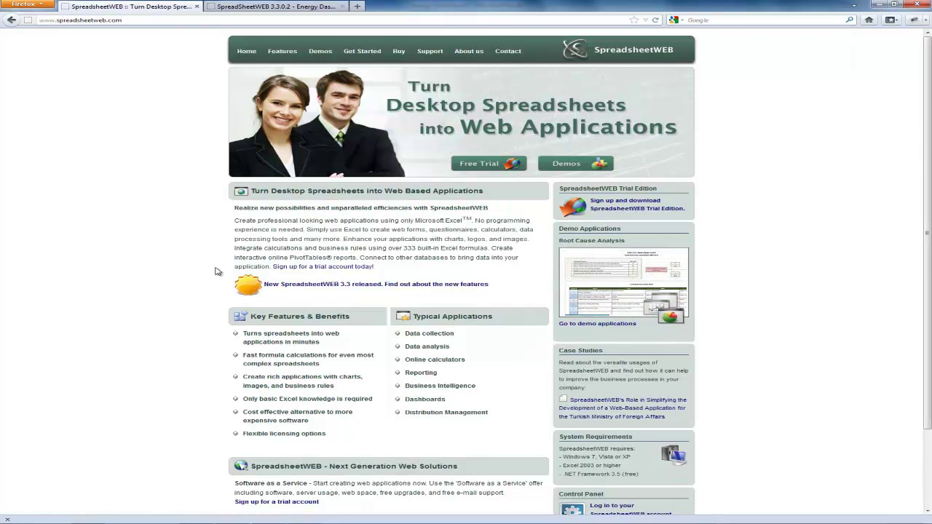
click(132, 20)
click(131, 20)
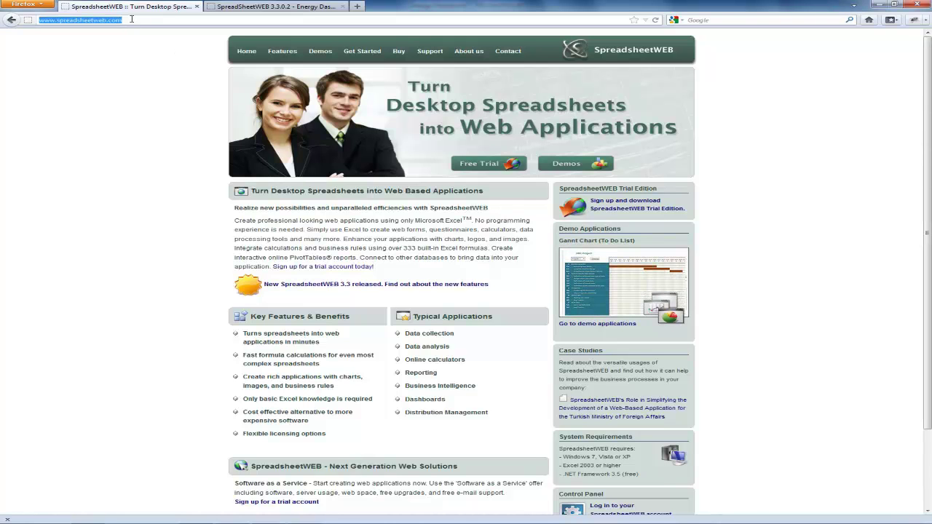